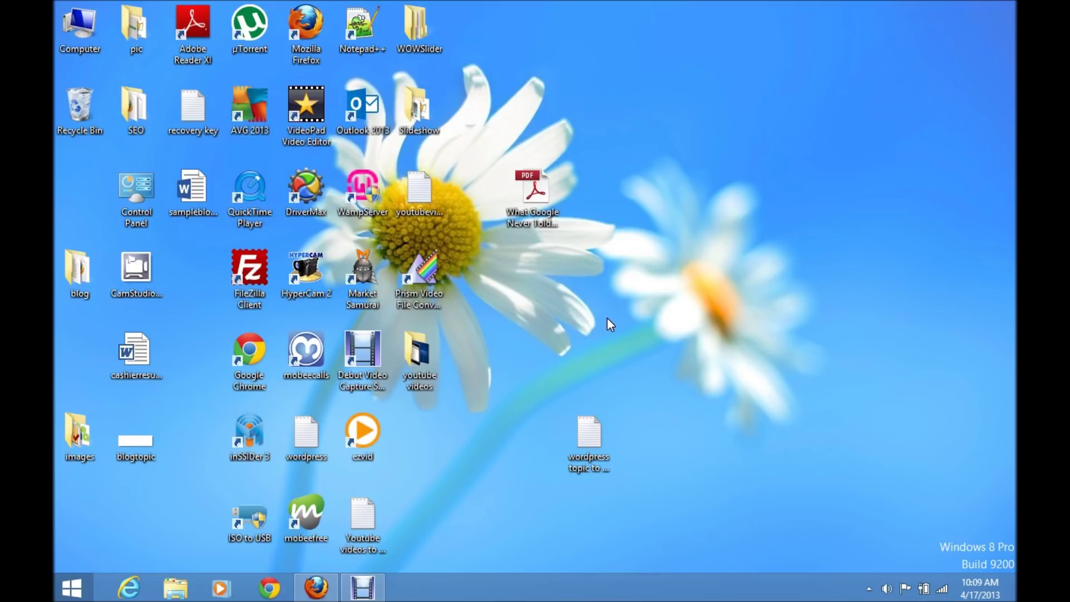
- Open System Properties at System Protection from the Computer shortcut's properties
right_click(85, 29)
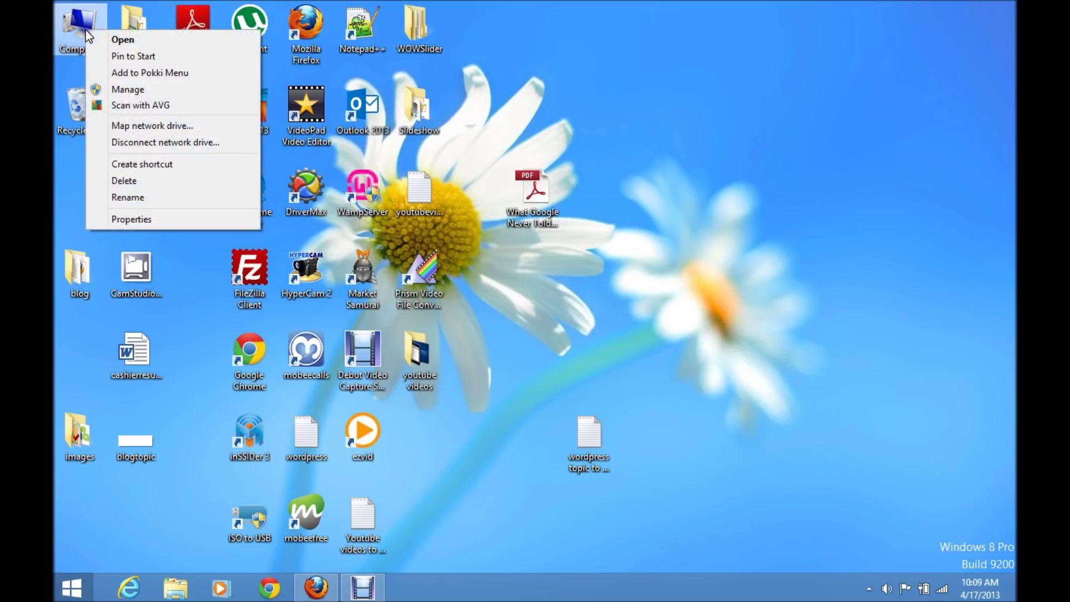
left_click(158, 221)
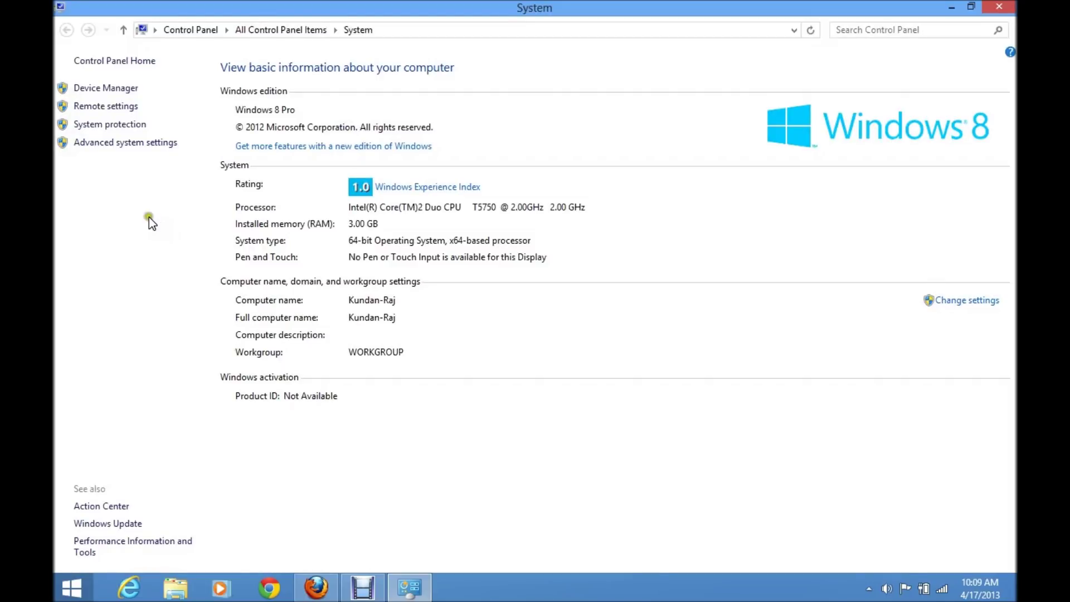
left_click(116, 124)
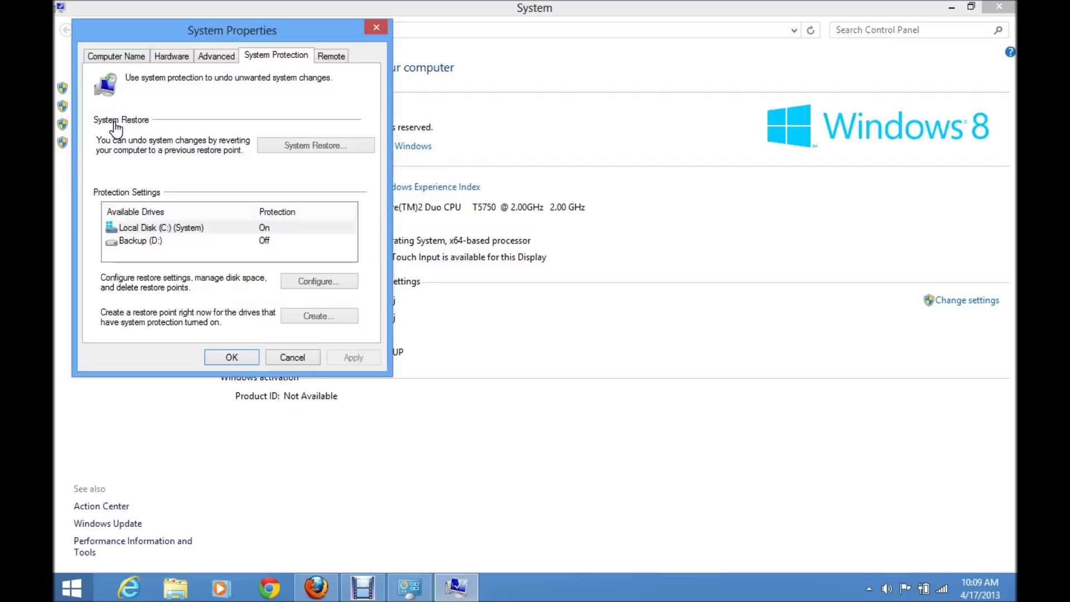
left_click_drag(237, 34, 591, 68)
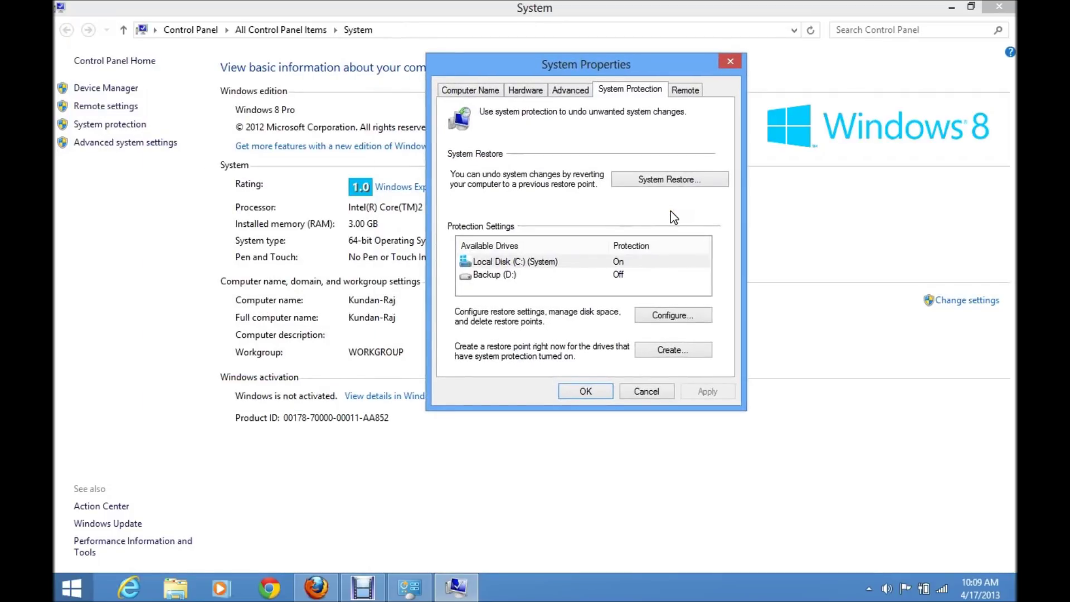
- Leave protection on for Local Disk (C:) unchanged and start a new restore point for it
left_click(670, 314)
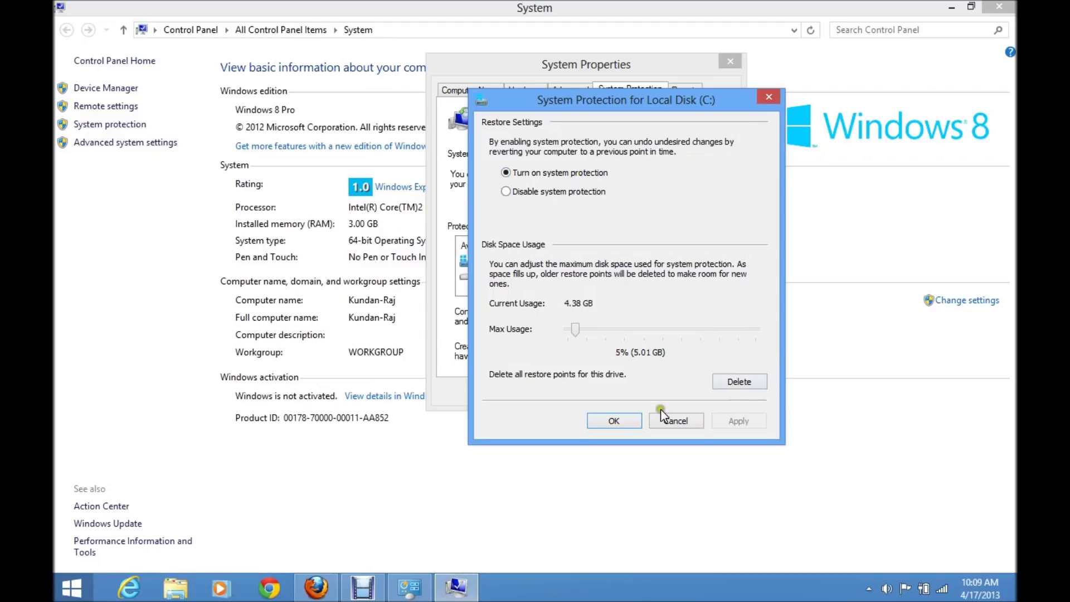
left_click(620, 414)
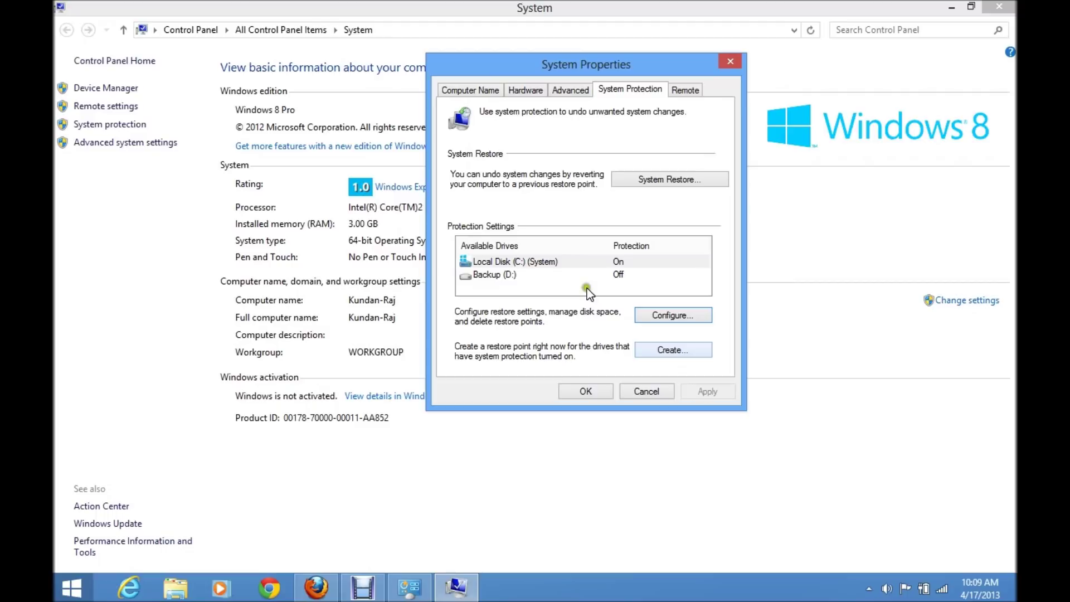
left_click(500, 261)
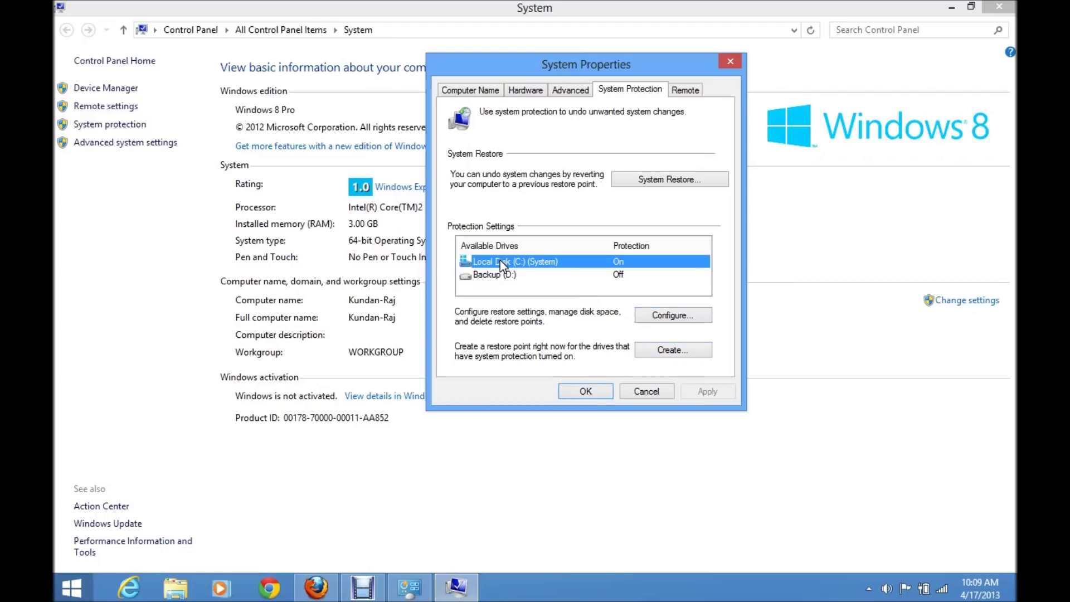
left_click(689, 351)
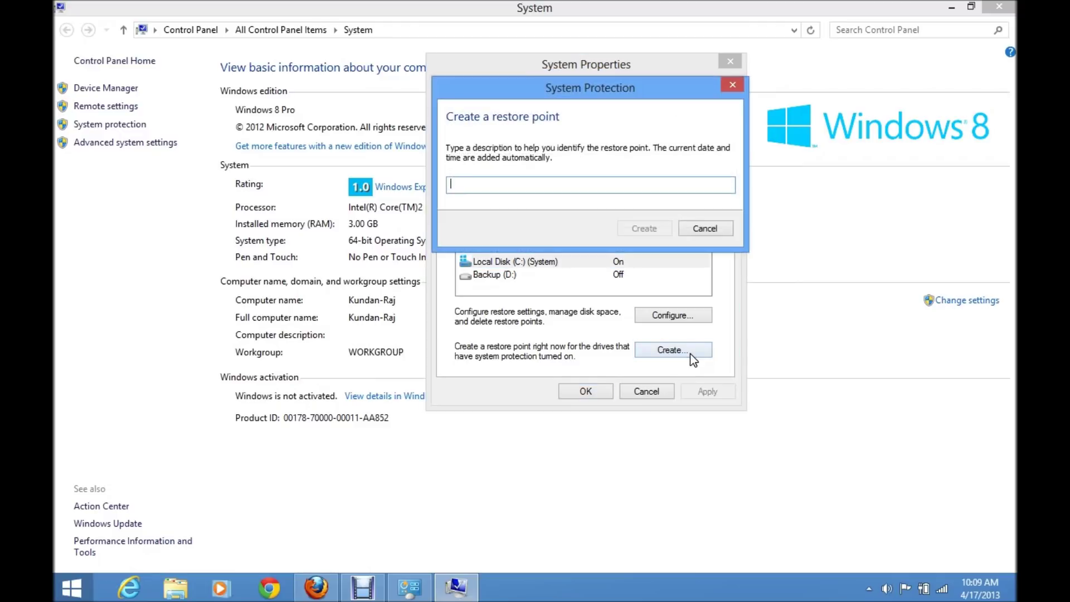
- Create a restore point for C: described as 'restorepoint' and dismiss the success message
left_click_drag(509, 87, 494, 72)
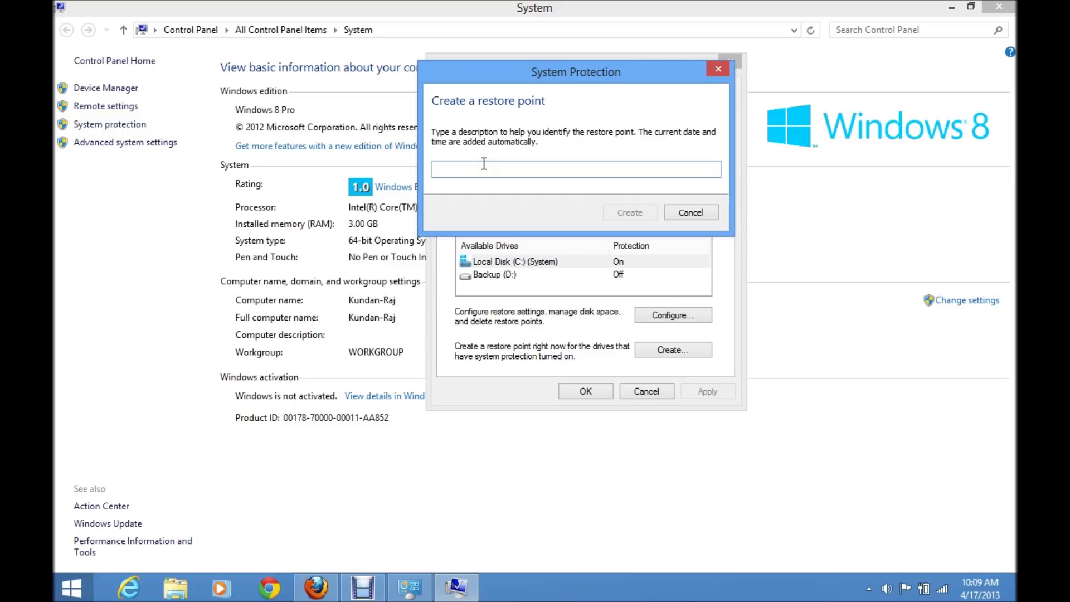
type("restored")
key("BackSpace")
key("BackSpace")
key("BackSpace")
key("BackSpace")
key("BackSpace")
key("BackSpace")
key("BackSpace")
key("BackSpace")
type("restor")
key("BackSpace")
key("BackSpace")
type("orepoint-")
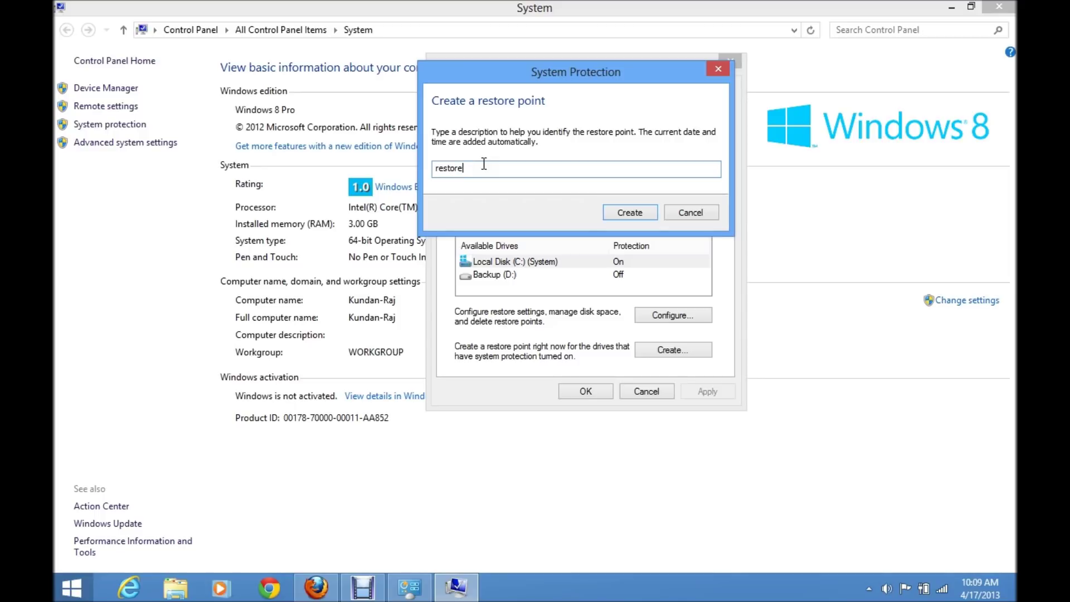
left_click(645, 211)
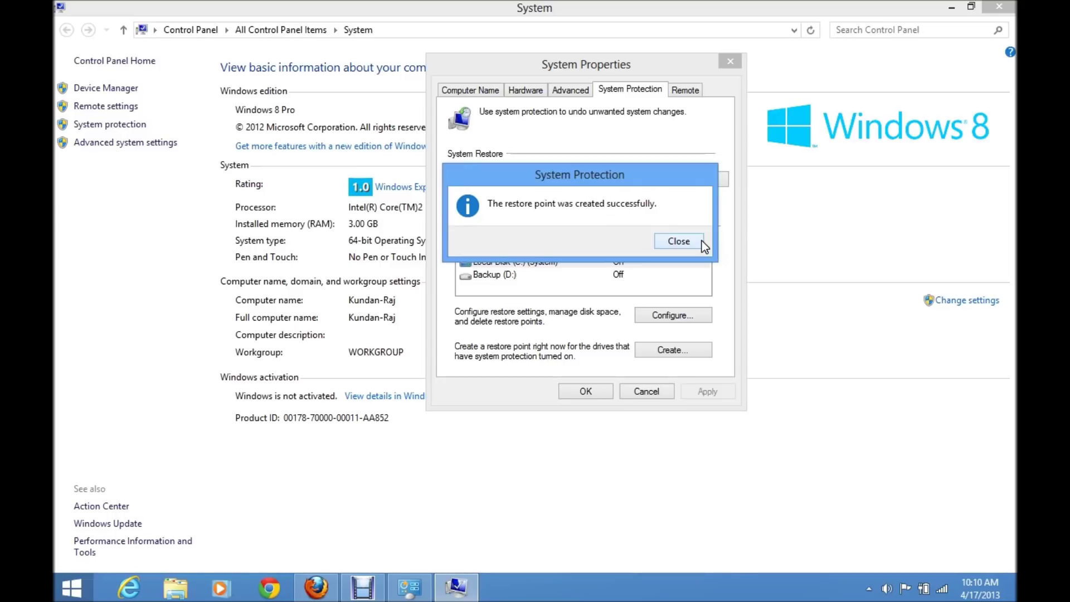
left_click_drag(527, 176, 538, 166)
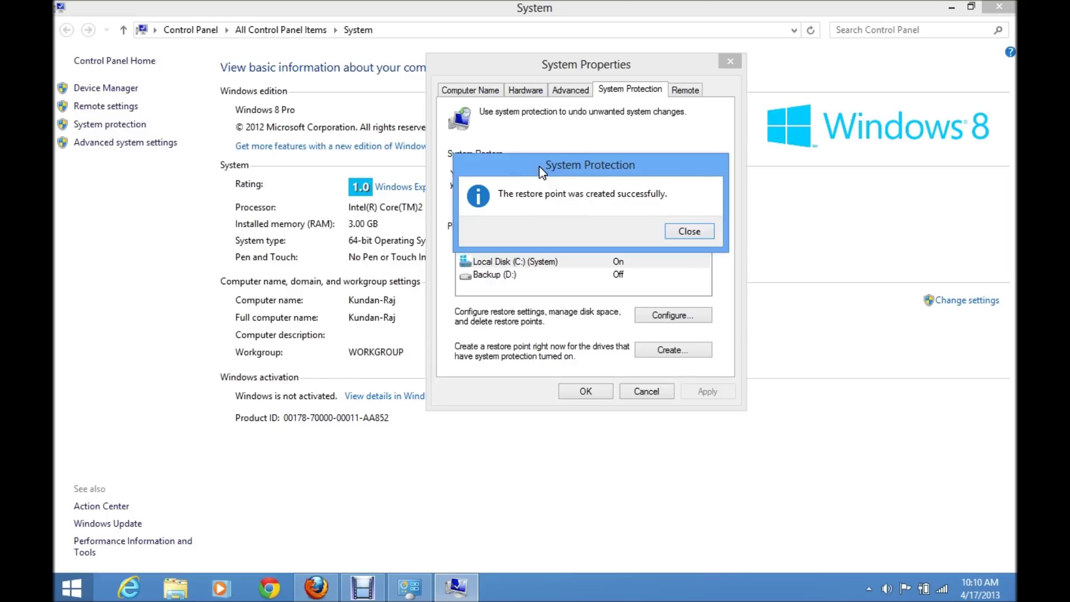
left_click(700, 231)
- Close System Properties back to the System page, then reopen the system protection settings
left_click(587, 390)
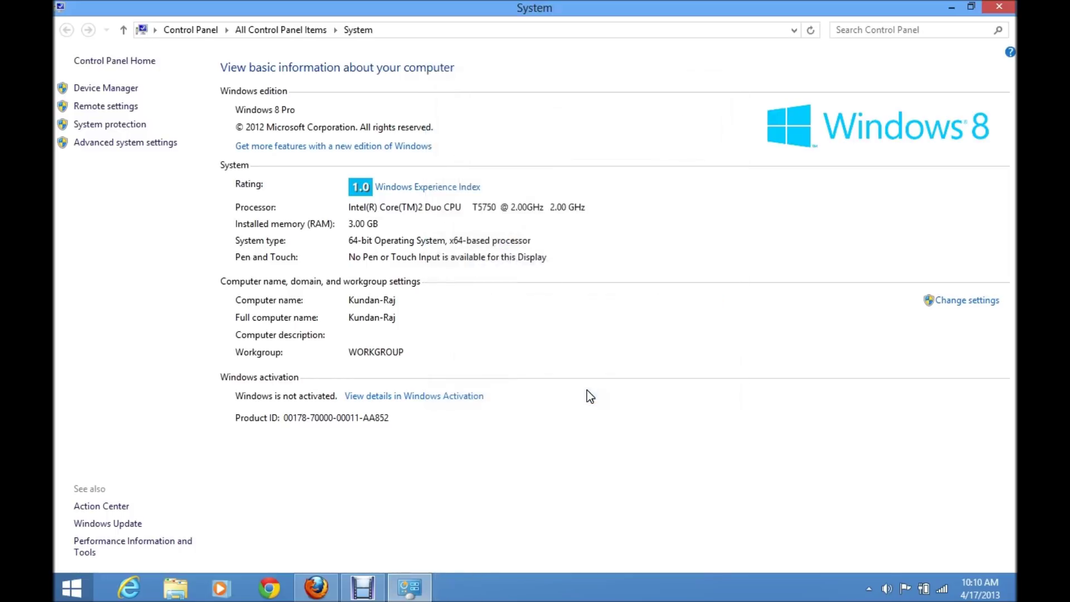
mouse_move(1003, 6)
left_click(118, 125)
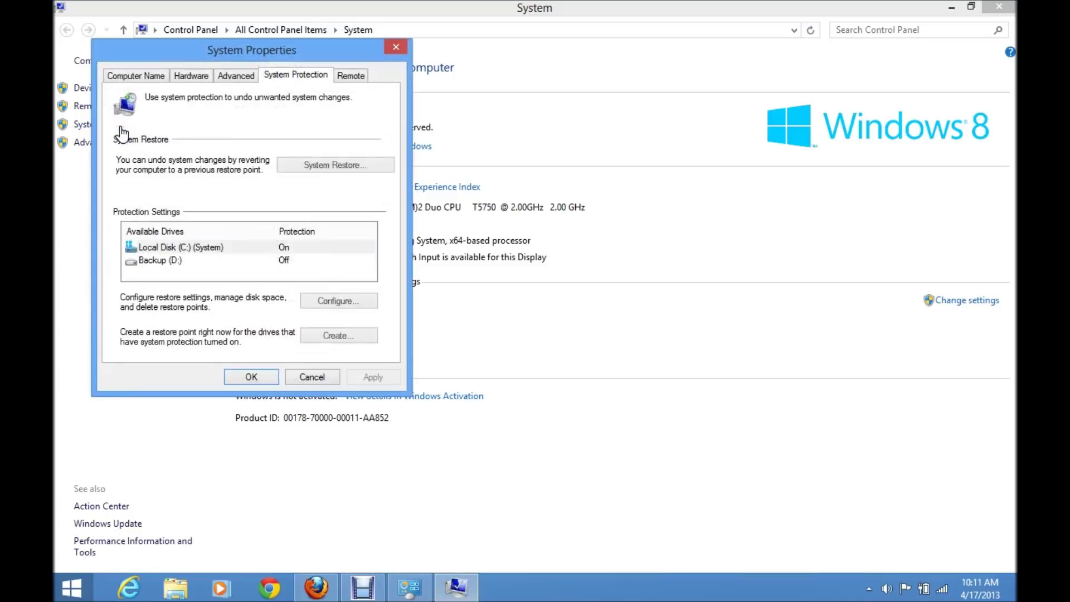
- Launch System Restore and choose a different restore point to reach the restore point list
left_click_drag(287, 56, 508, 46)
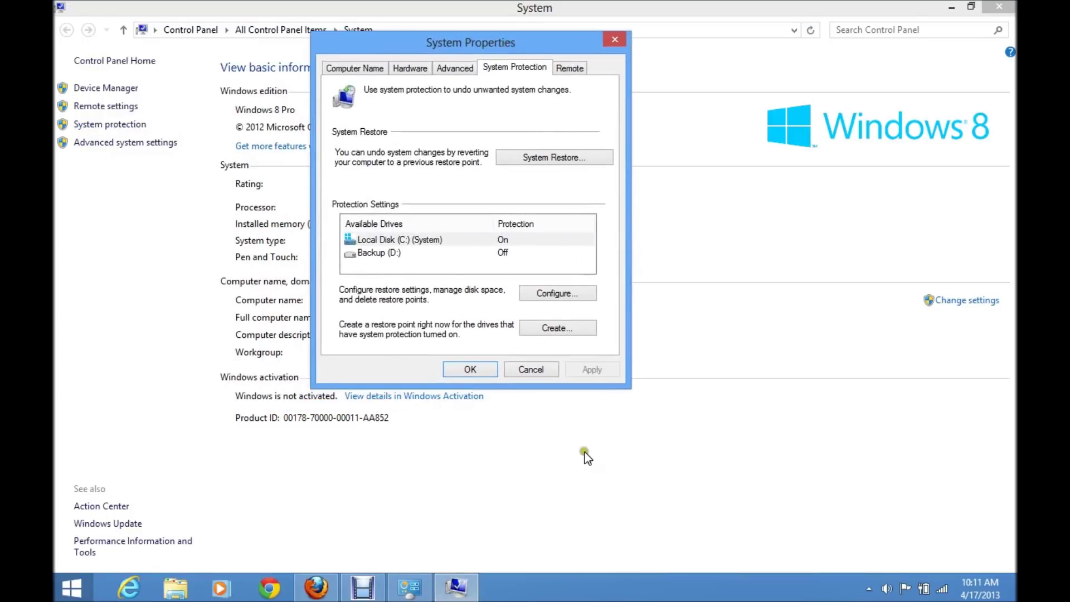
left_click(558, 156)
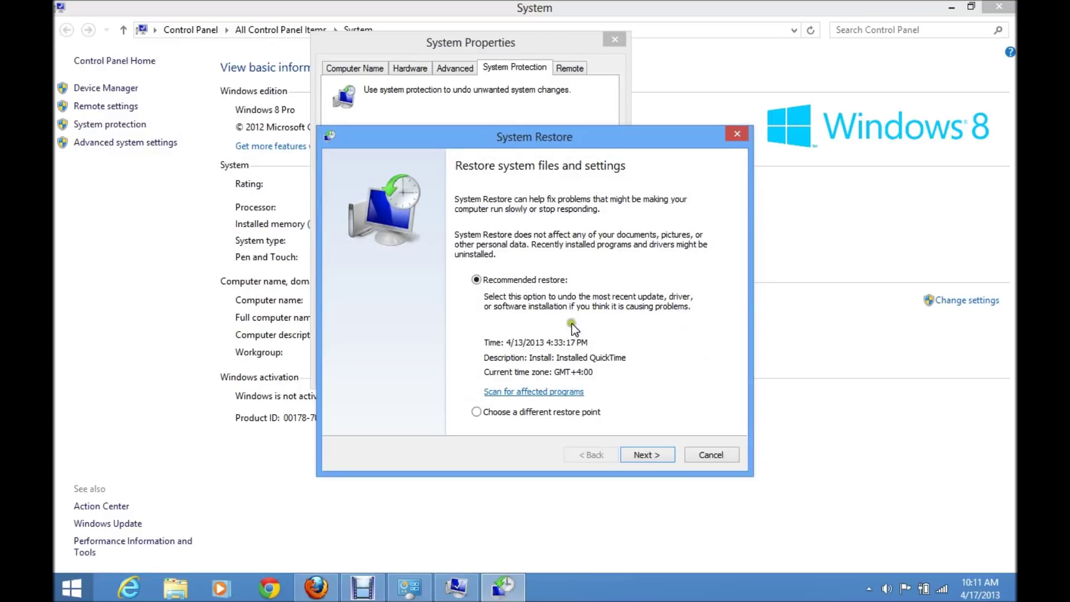
left_click_drag(611, 131, 626, 101)
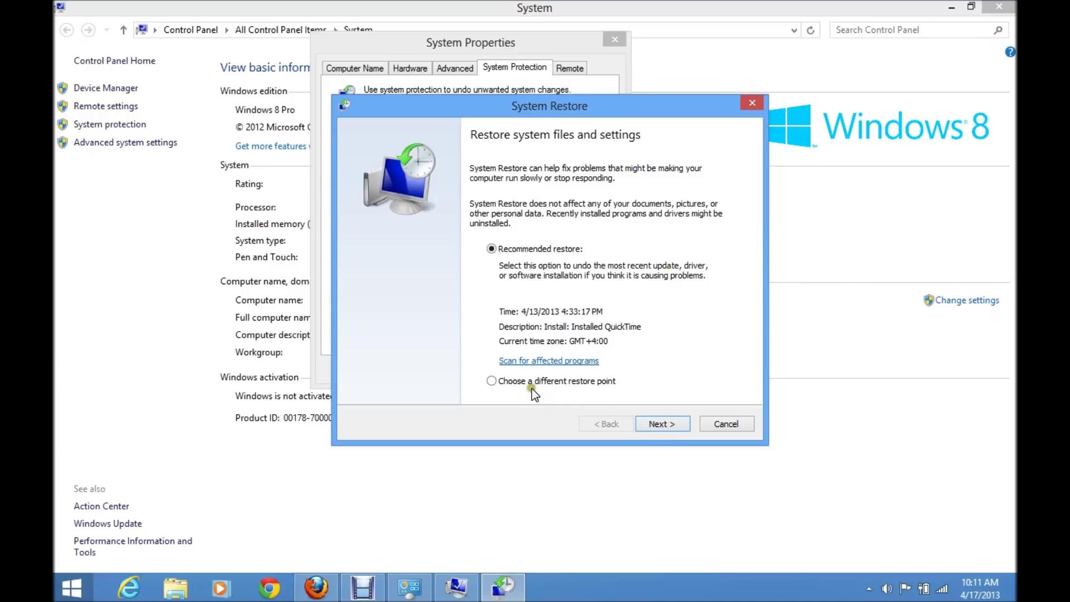
left_click(490, 381)
left_click(662, 424)
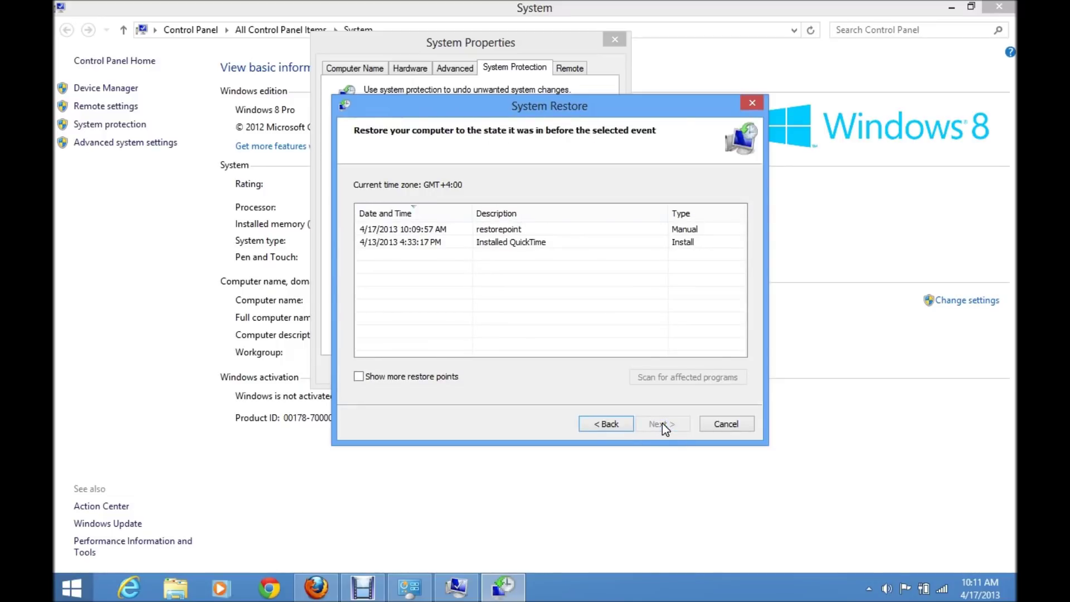
- Show more restore points, select the 4/17/2013 'restorepoint' entry, and continue to confirmation
left_click(512, 230)
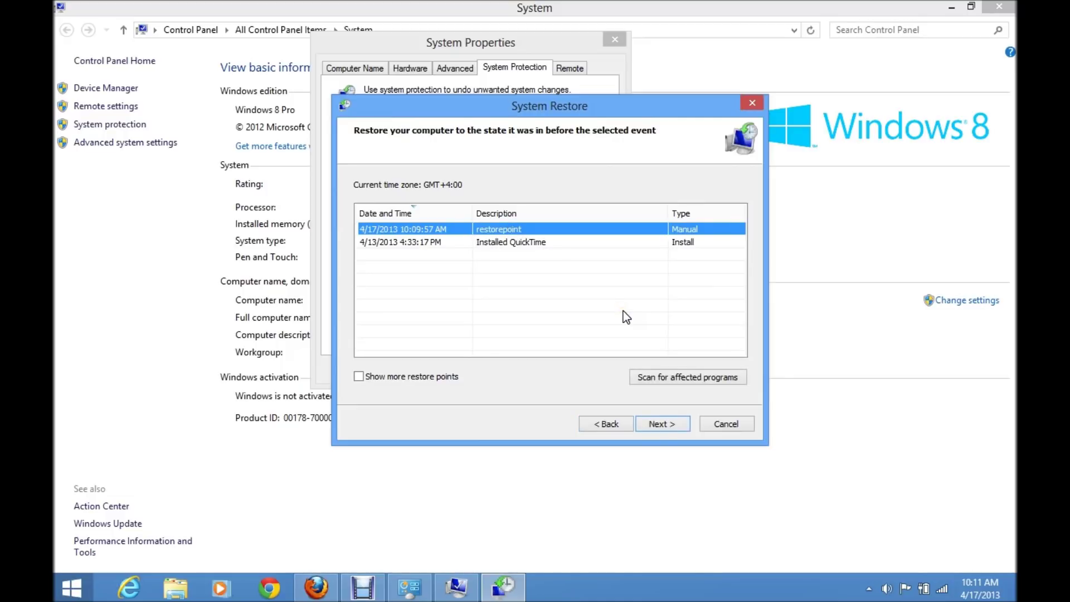
left_click(522, 243)
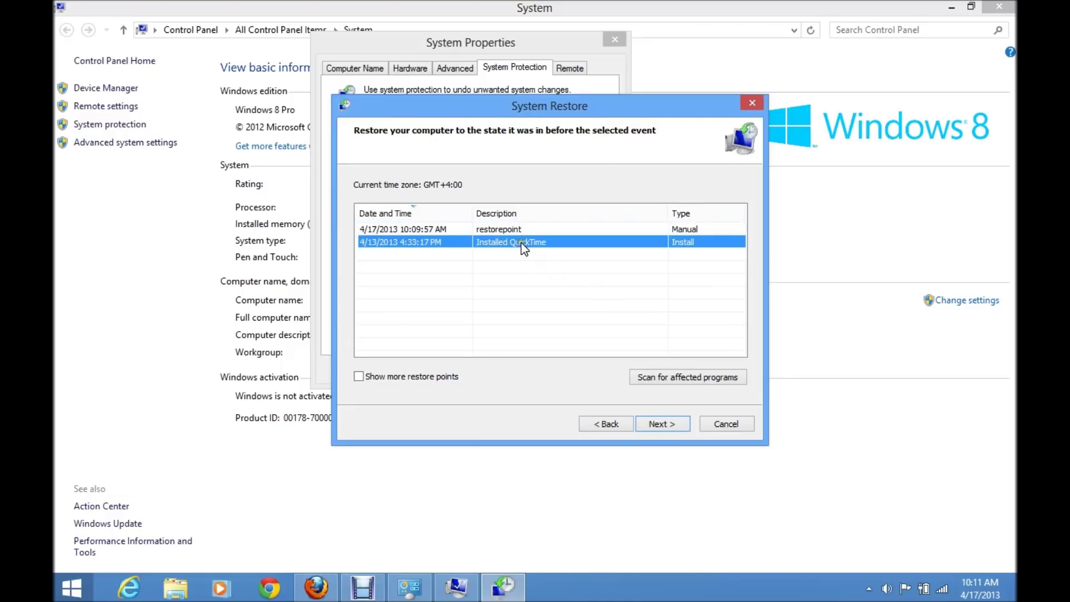
left_click(505, 229)
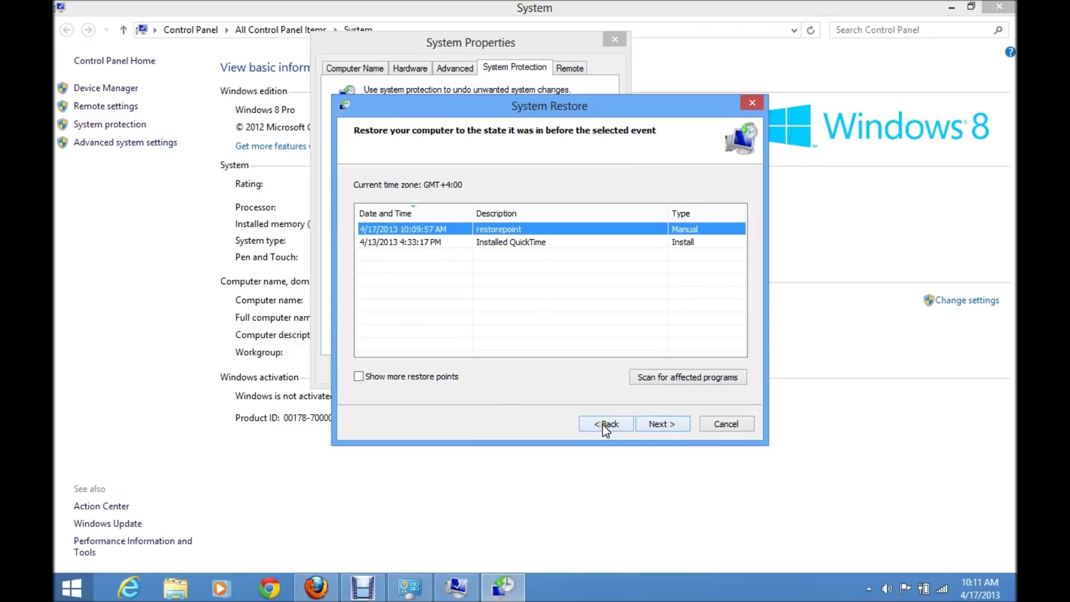
left_click(360, 376)
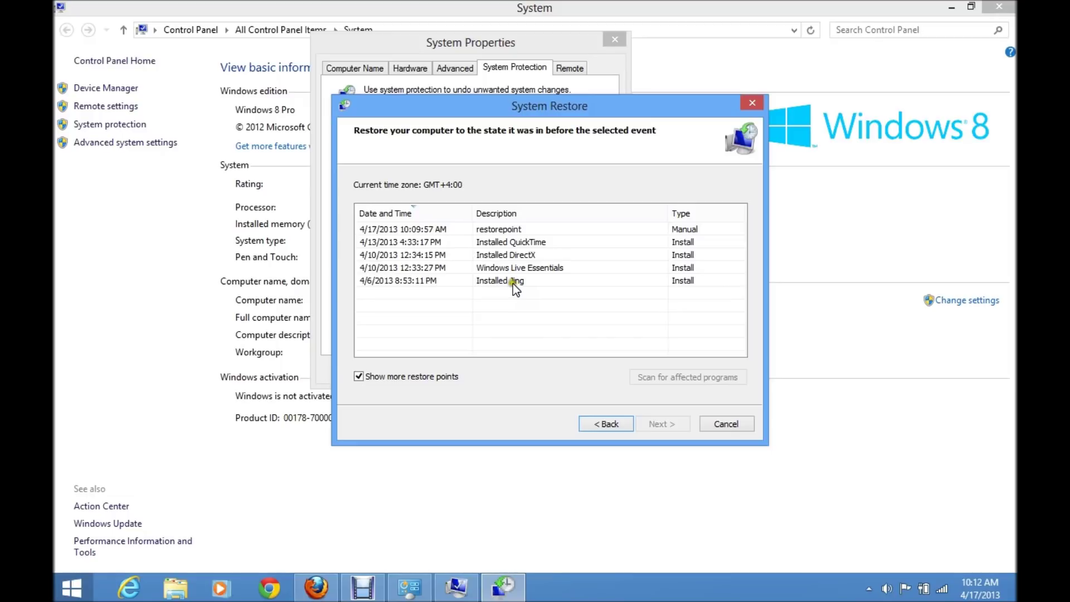
left_click(495, 228)
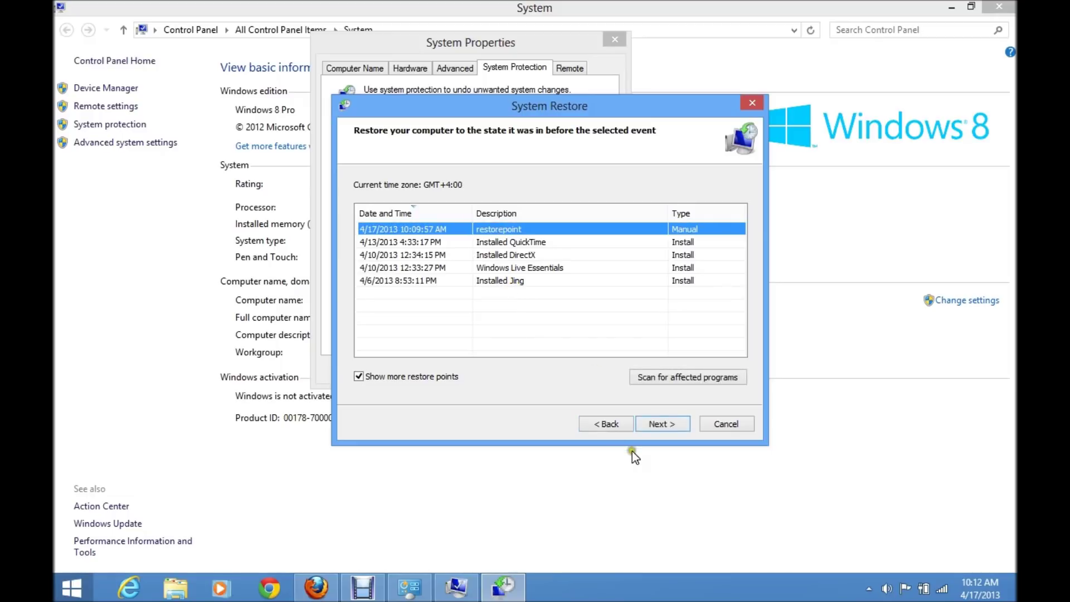
left_click(655, 423)
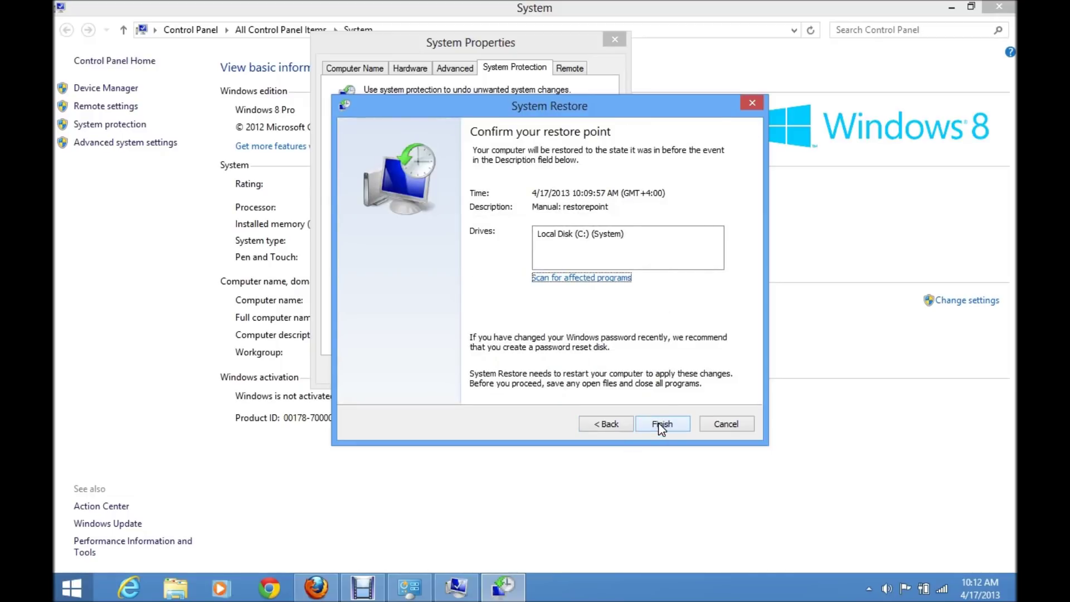
- Scan 'restorepoint' for affected programs, find none, and go back to the restore point list
left_click(595, 278)
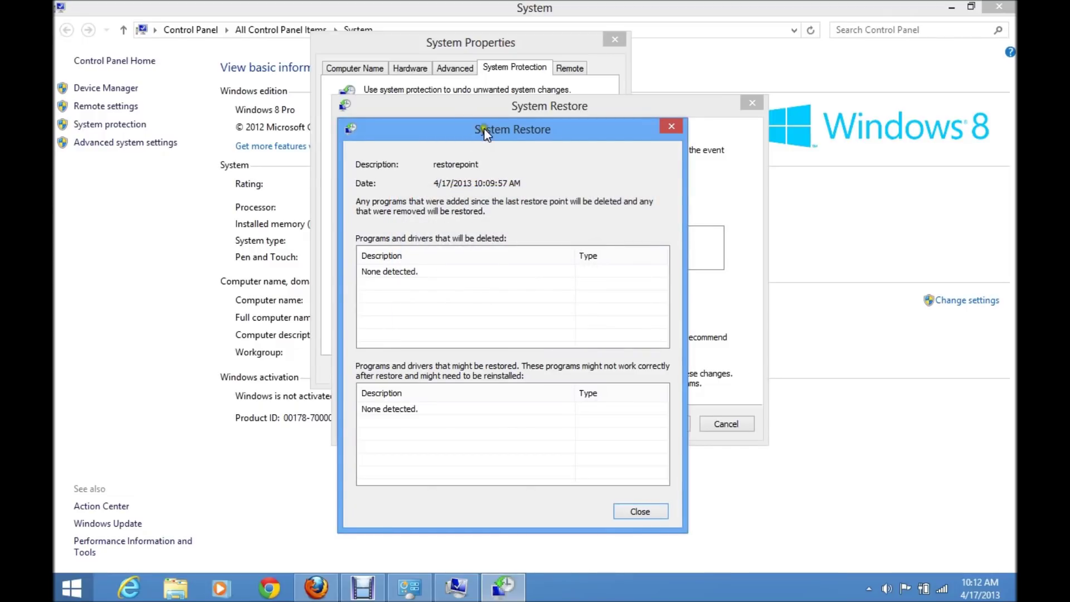
left_click_drag(485, 132, 508, 99)
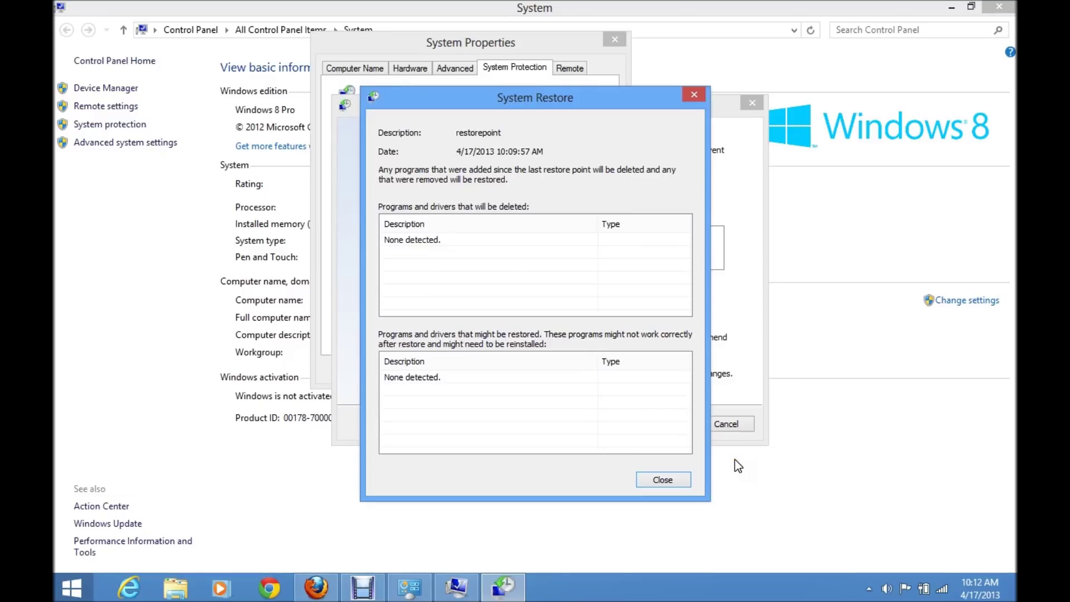
left_click(660, 481)
left_click(617, 430)
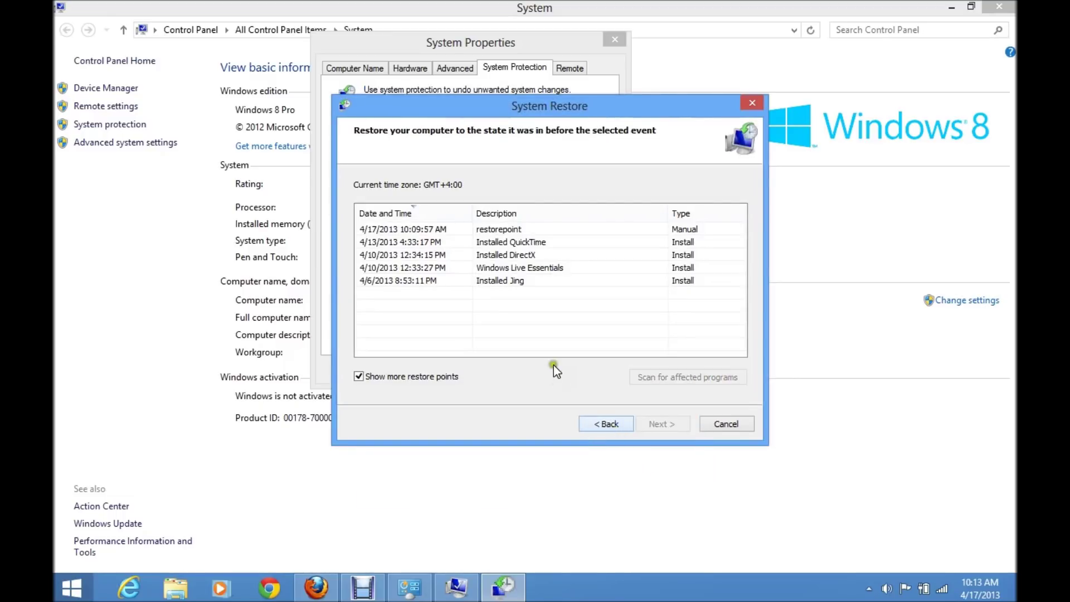
- Select the 4/6/2013 'Installed Jing' point and scan it for affected programs
left_click(427, 279)
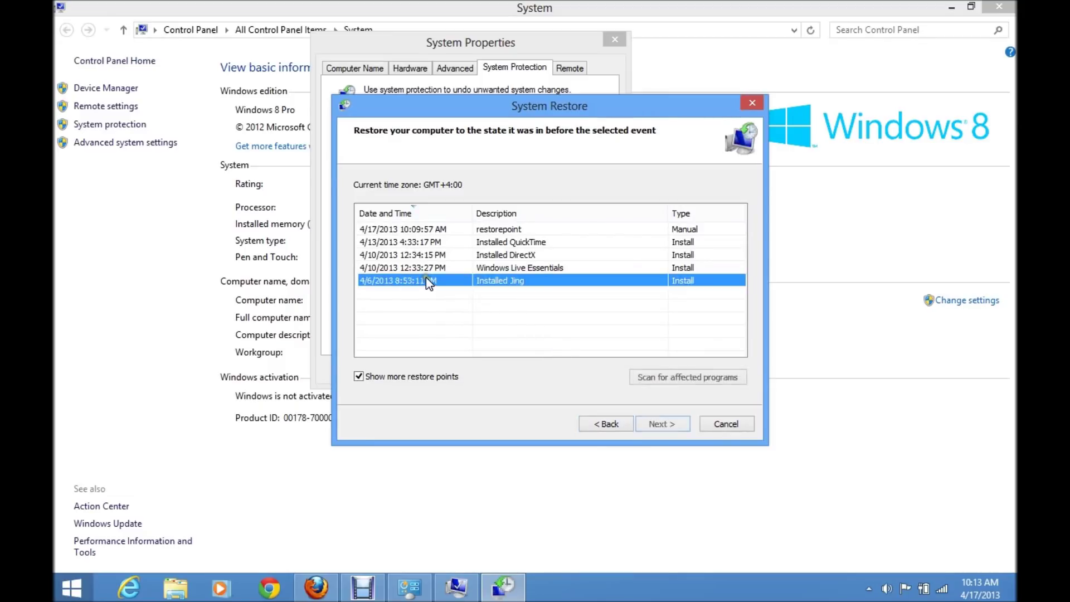
left_click(659, 423)
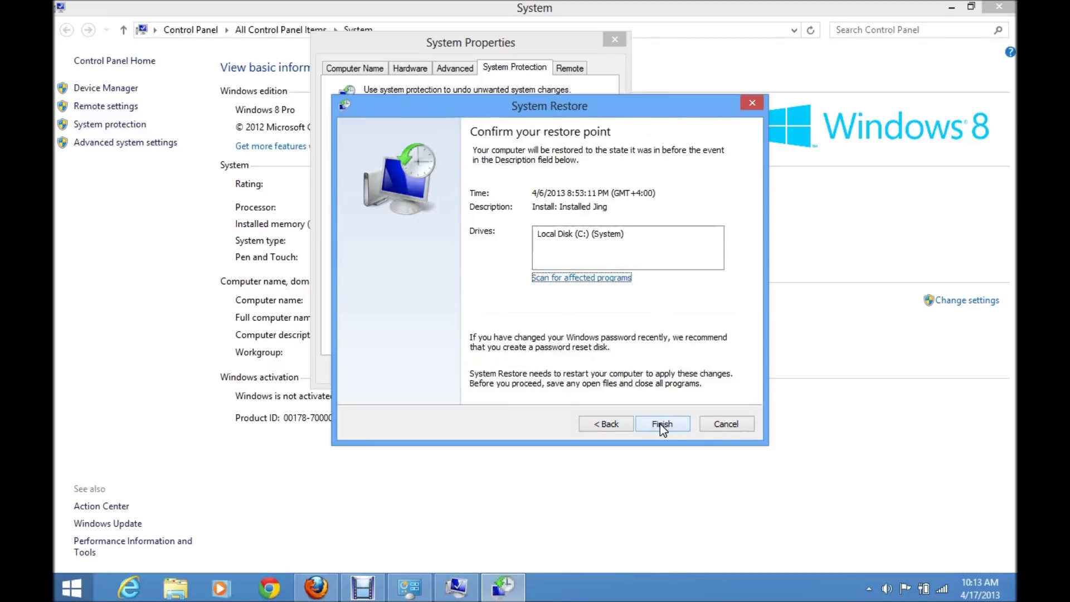
left_click(596, 279)
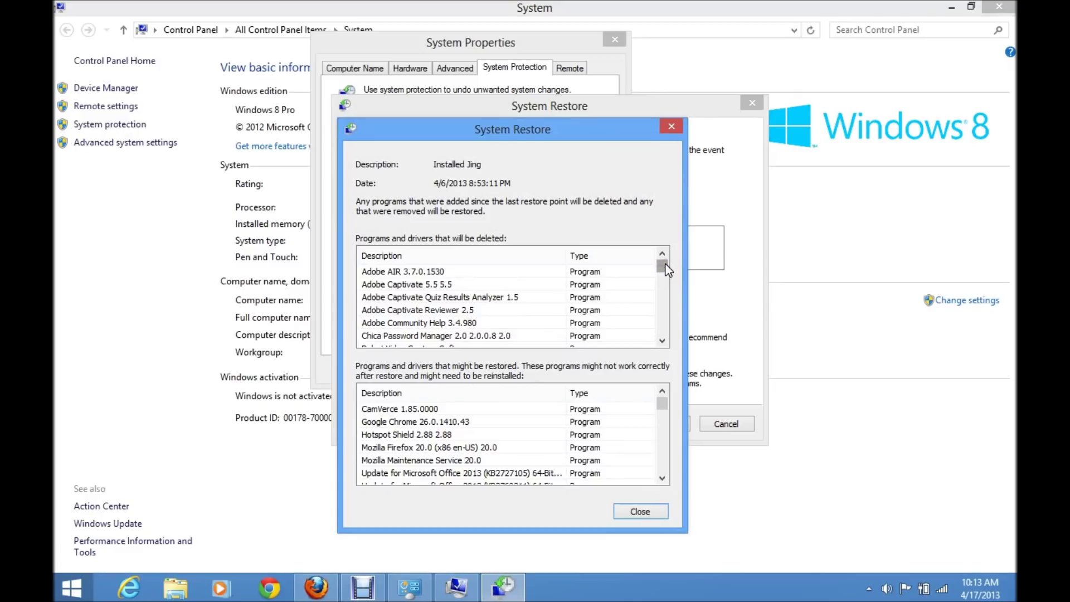
- Review the programs to be deleted and restored, then close the report
left_click(662, 341)
left_click(662, 341)
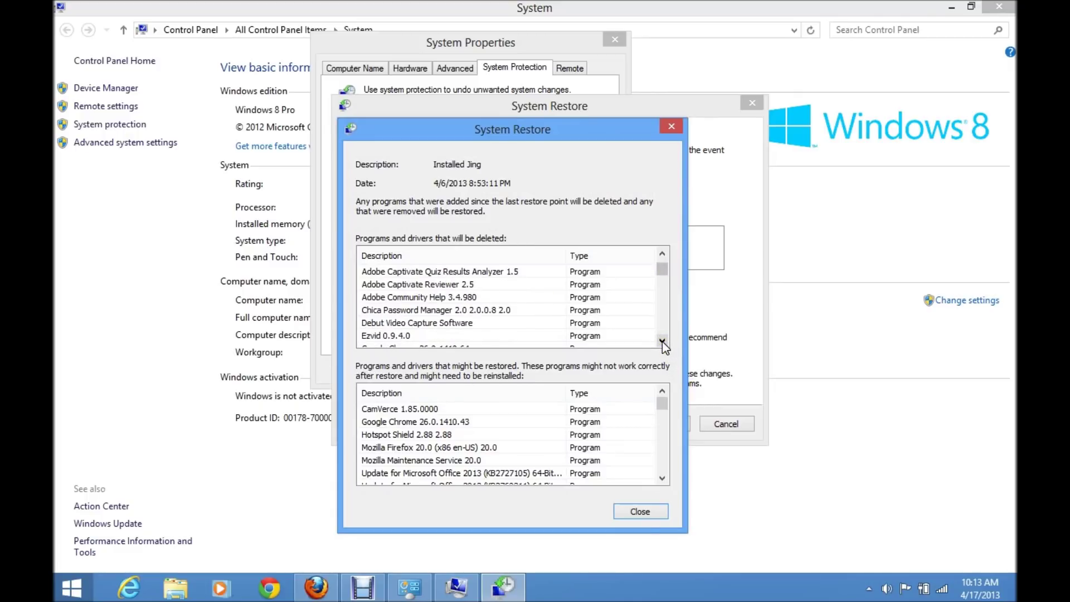
left_click(661, 341)
left_click(662, 340)
left_click(662, 341)
left_click(661, 341)
left_click(662, 341)
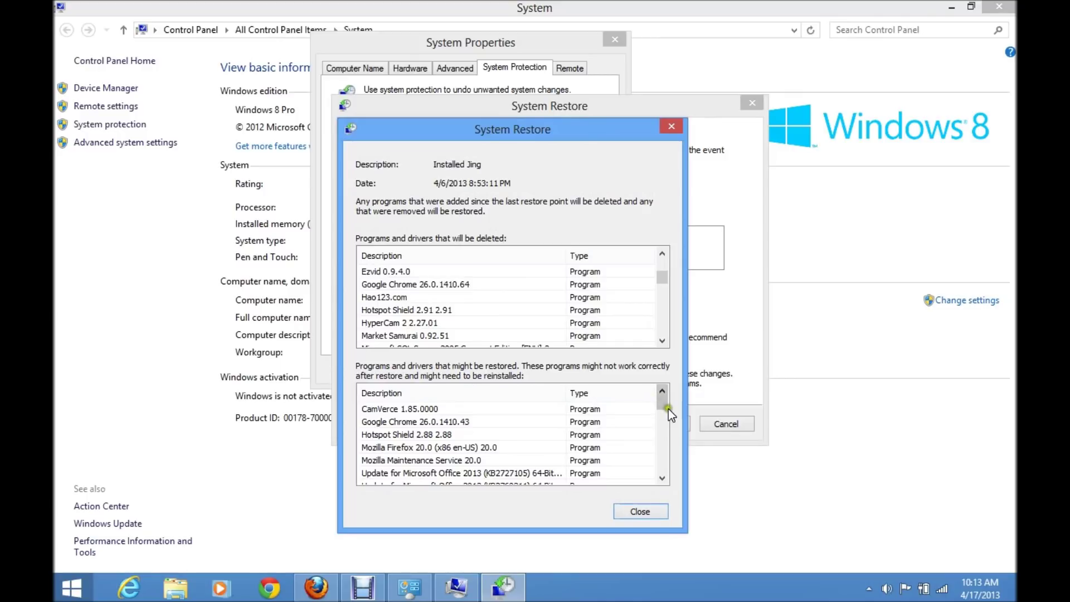
left_click(640, 511)
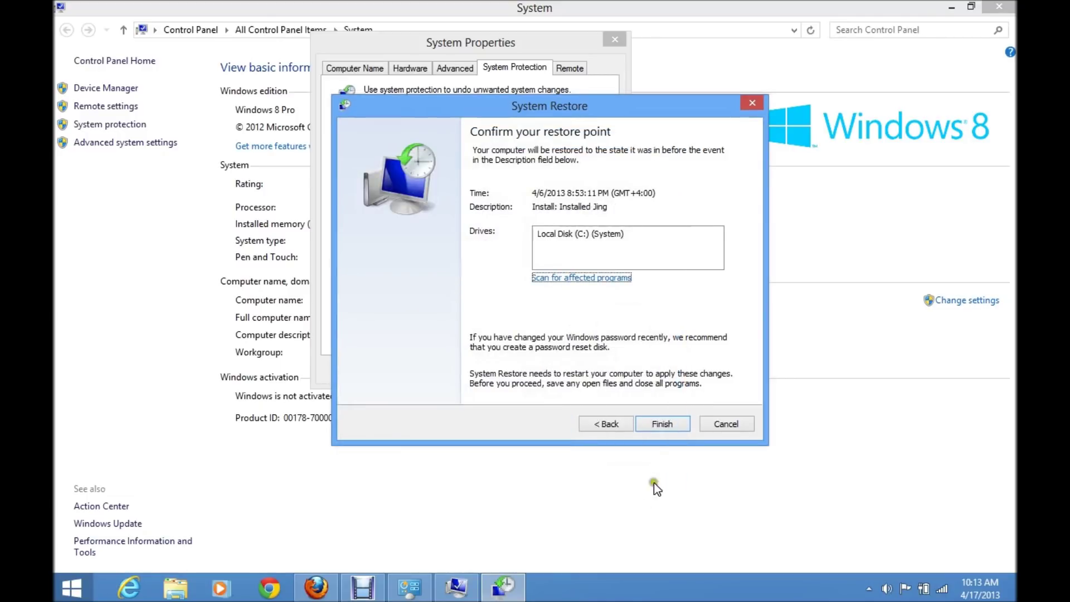